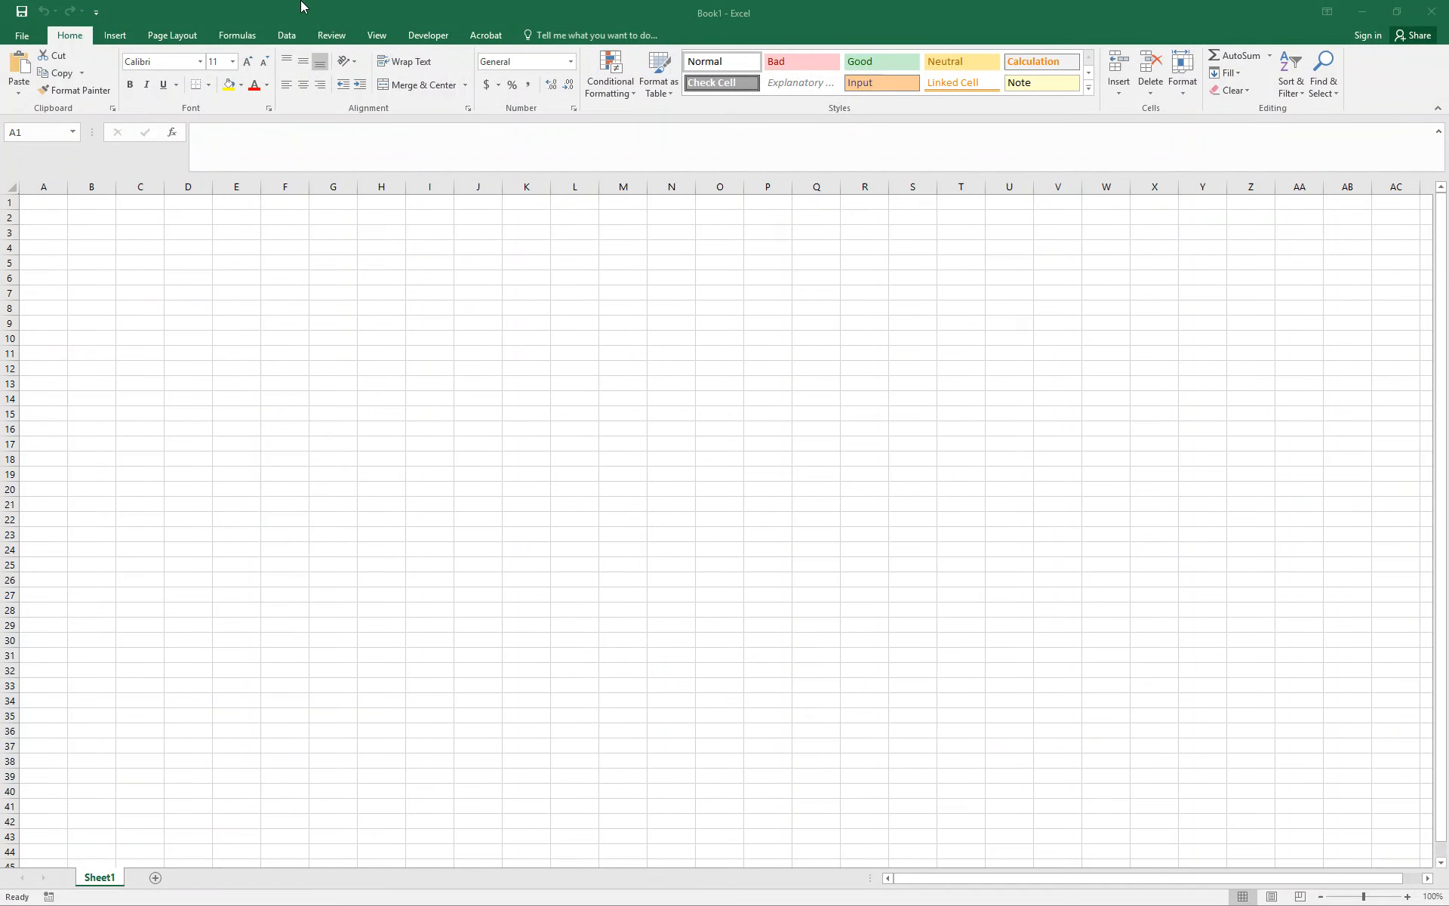
Bring up the Visual Basic editor for Book1 from the Developer ribbon, ready to insert a module.
{"action": "left_click", "coordinate": [421, 34]}
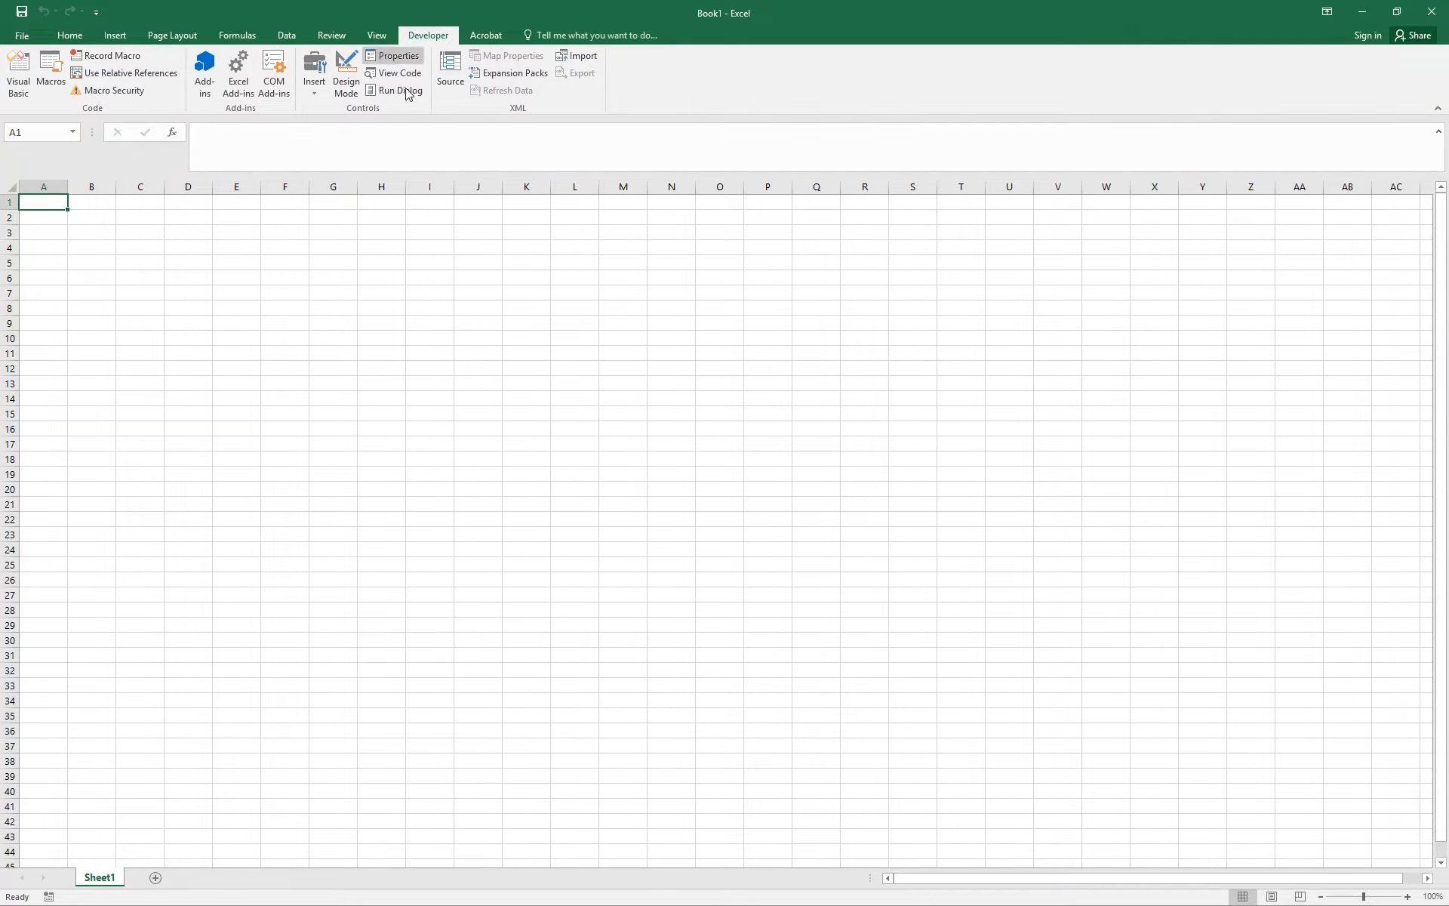
{"action": "left_click", "coordinate": [21, 82]}
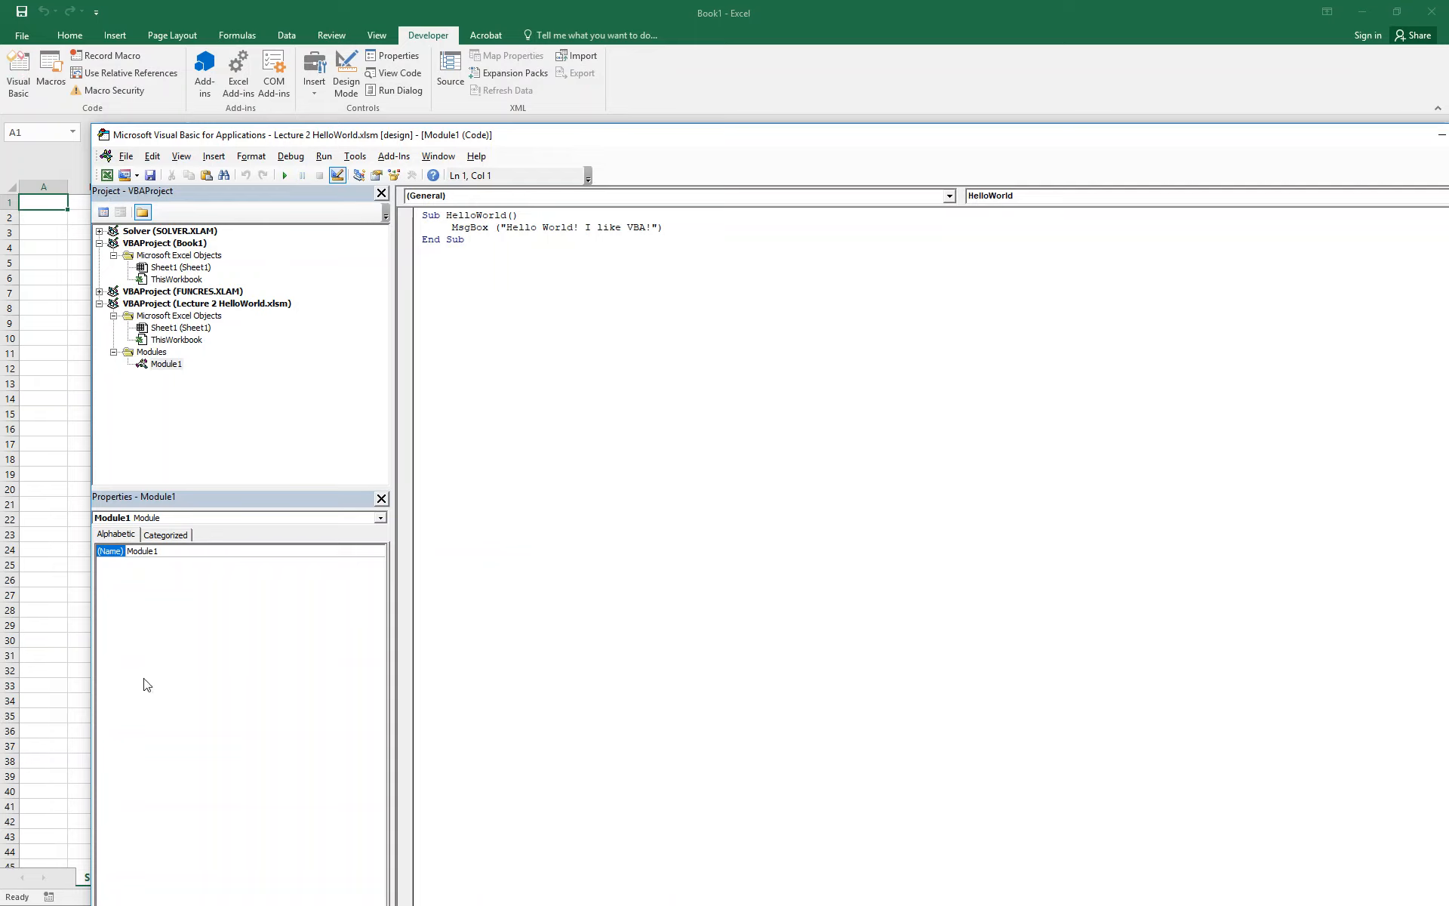
{"action": "left_click", "coordinate": [45, 685]}
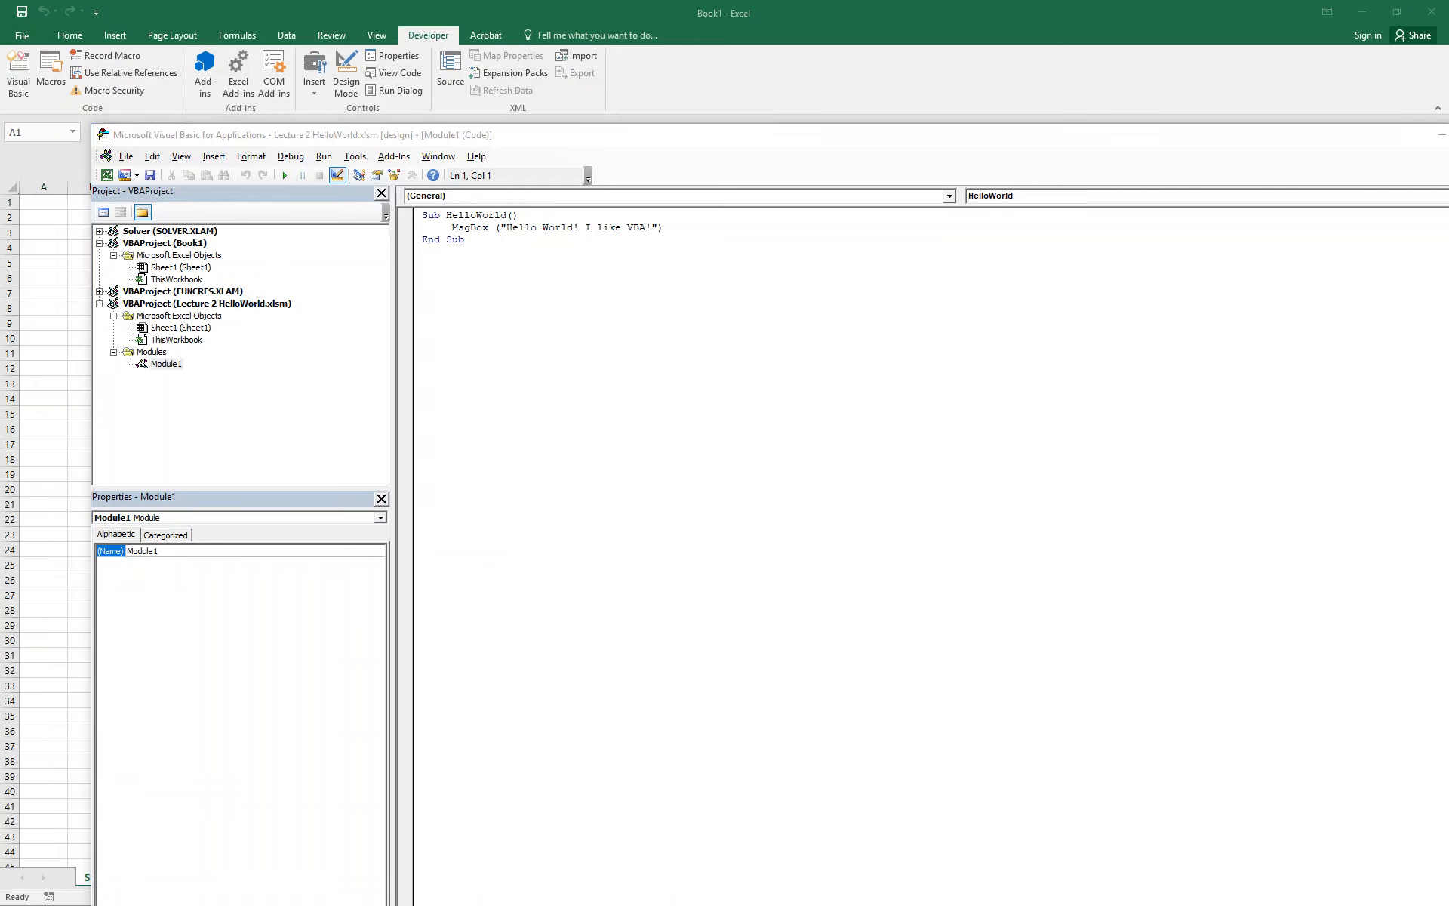
{"action": "key", "text": "alt+Tab"}
{"action": "key", "text": "alt+Tab"}
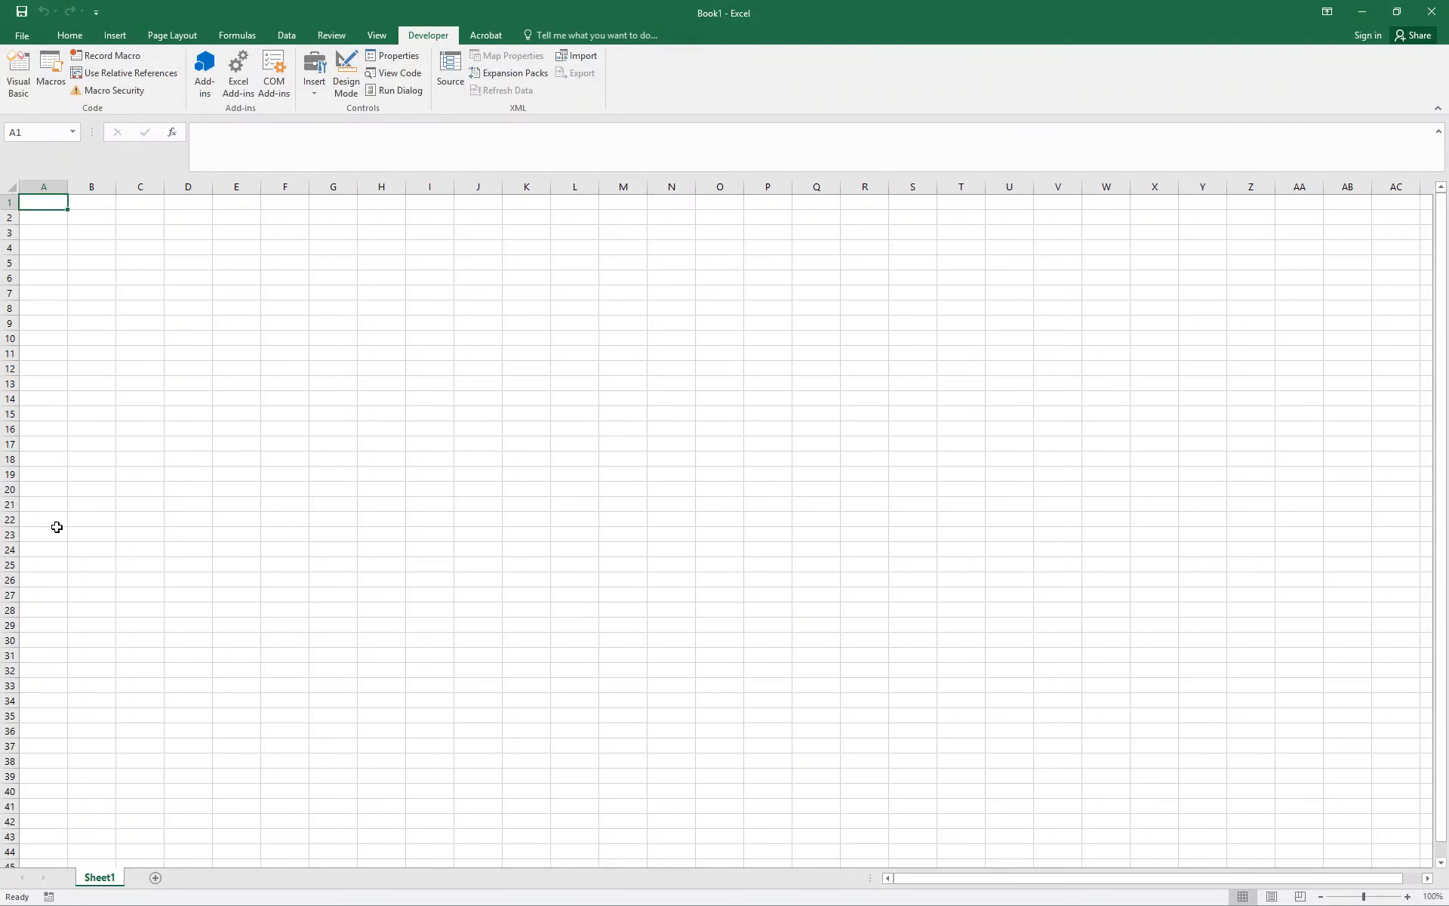
{"action": "left_click", "coordinate": [19, 73]}
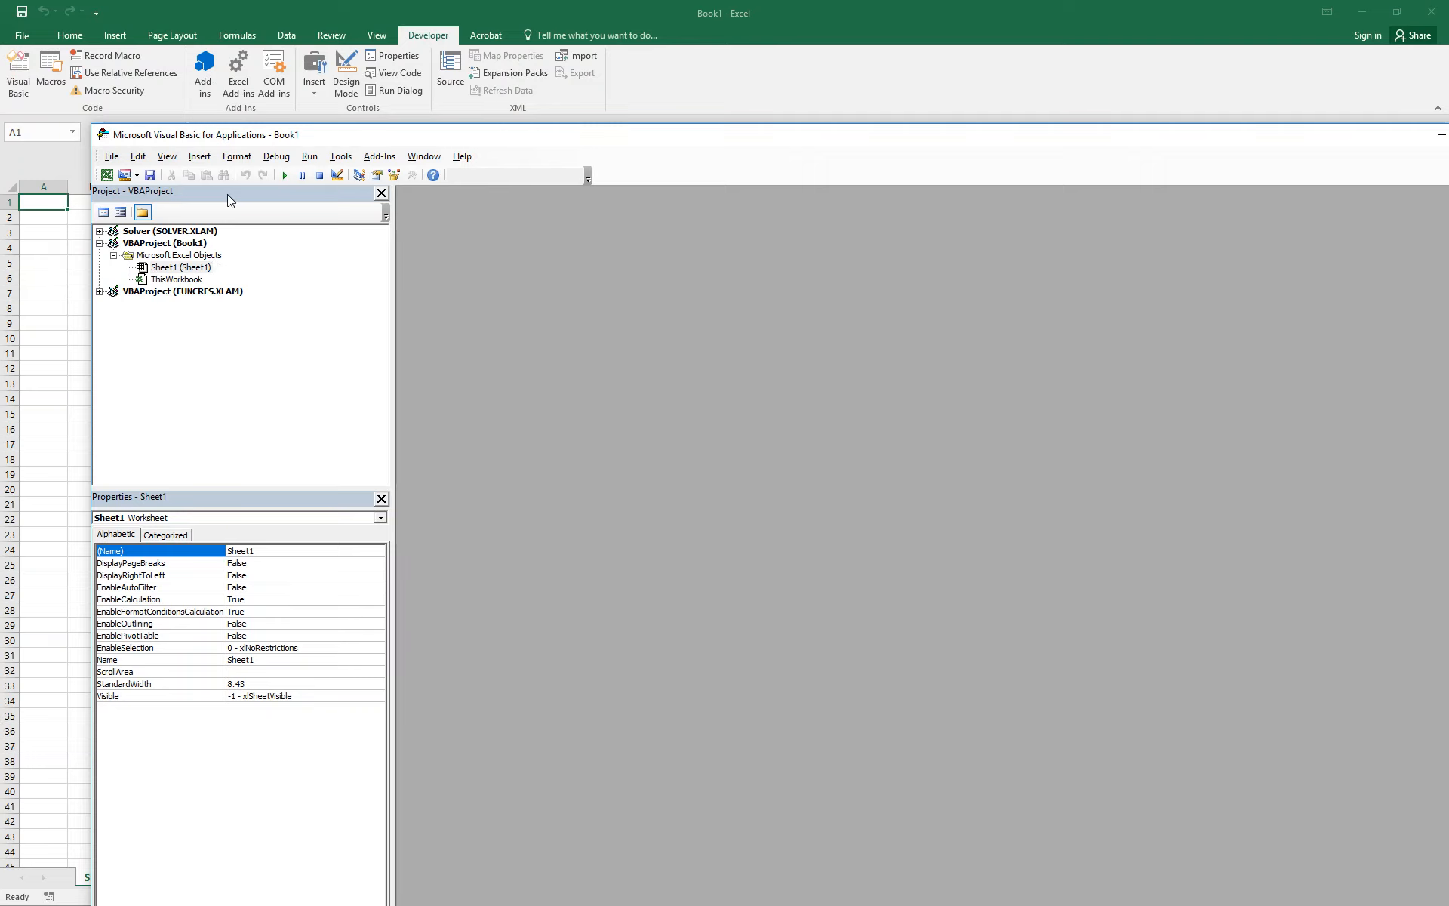
{"action": "left_click", "coordinate": [201, 158]}
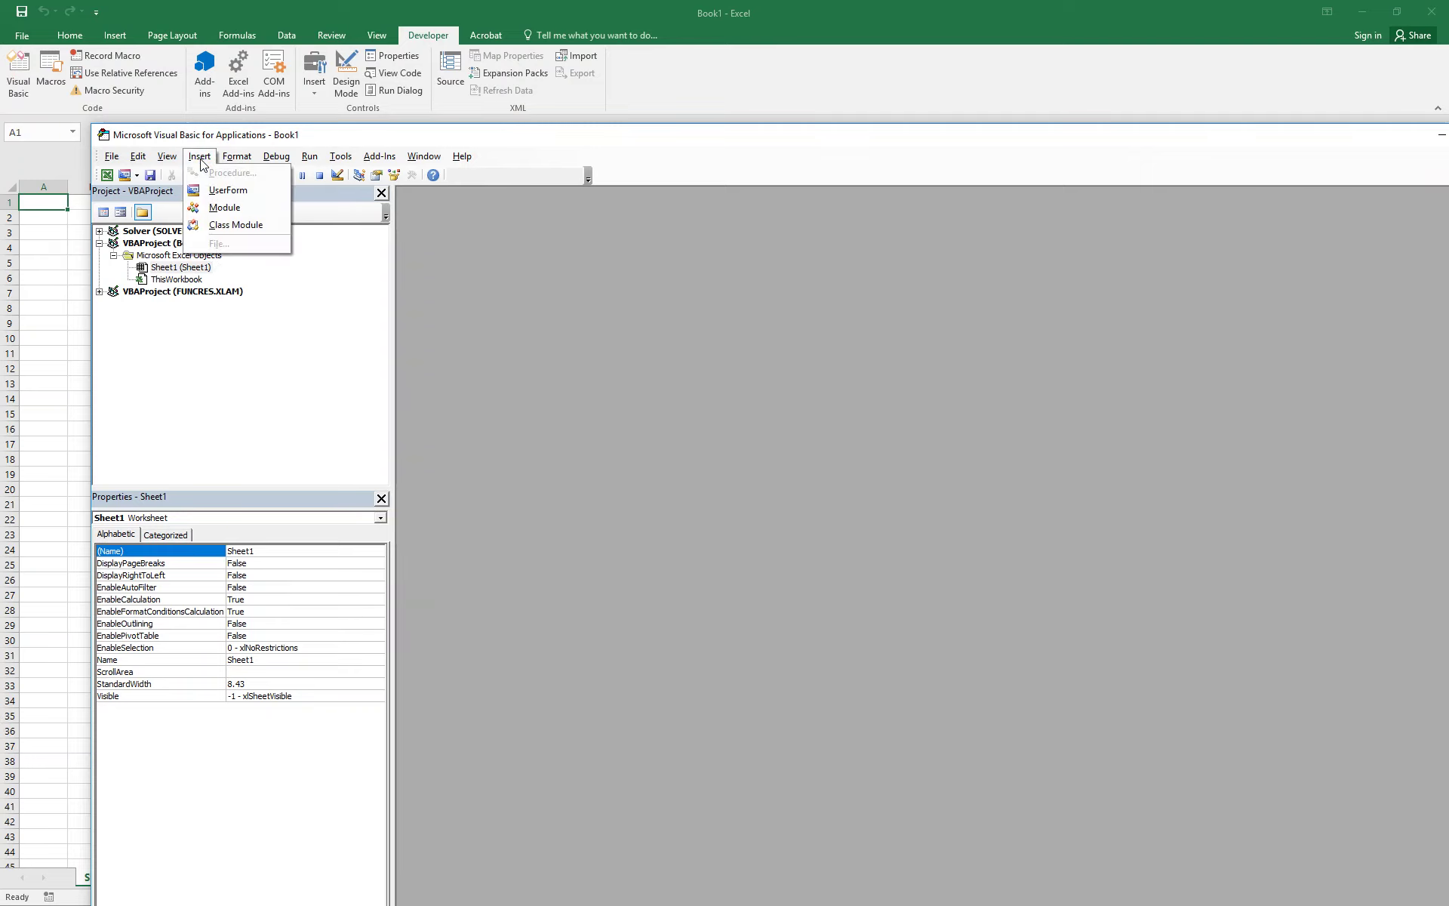
Add Module1 and write Sub HelloWorld() with Msgbox("Hello World!, I like VBA").
{"action": "left_click", "coordinate": [223, 207]}
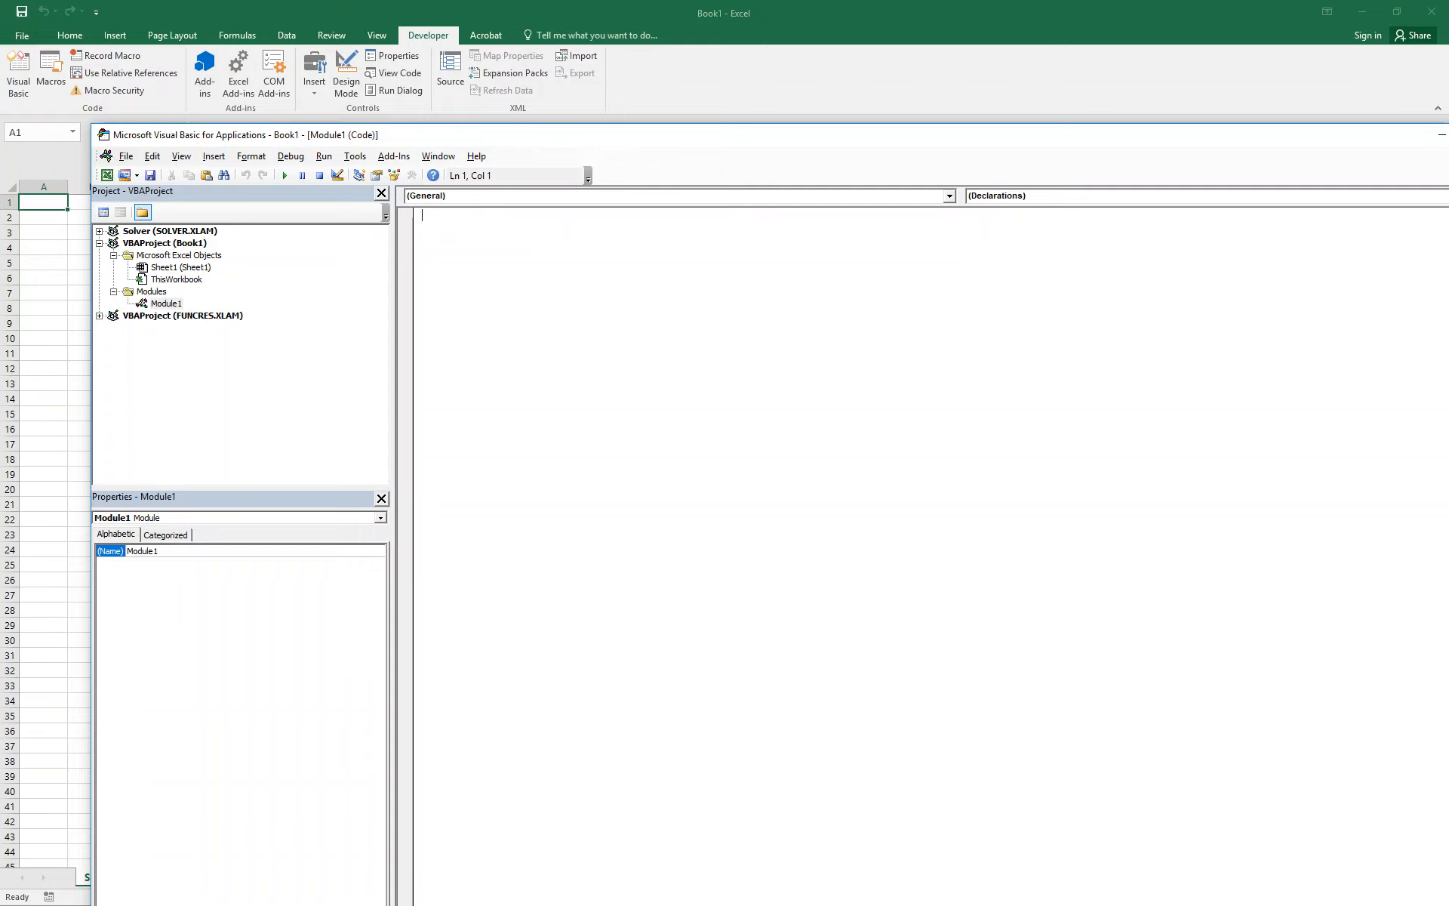
{"action": "type", "text": "Sub Hell"}
{"action": "type", "text": "oWorld("}
{"action": "type", "text": ")"}
{"action": "key", "text": "Return"}
{"action": "type", "text": "Msgbox("}
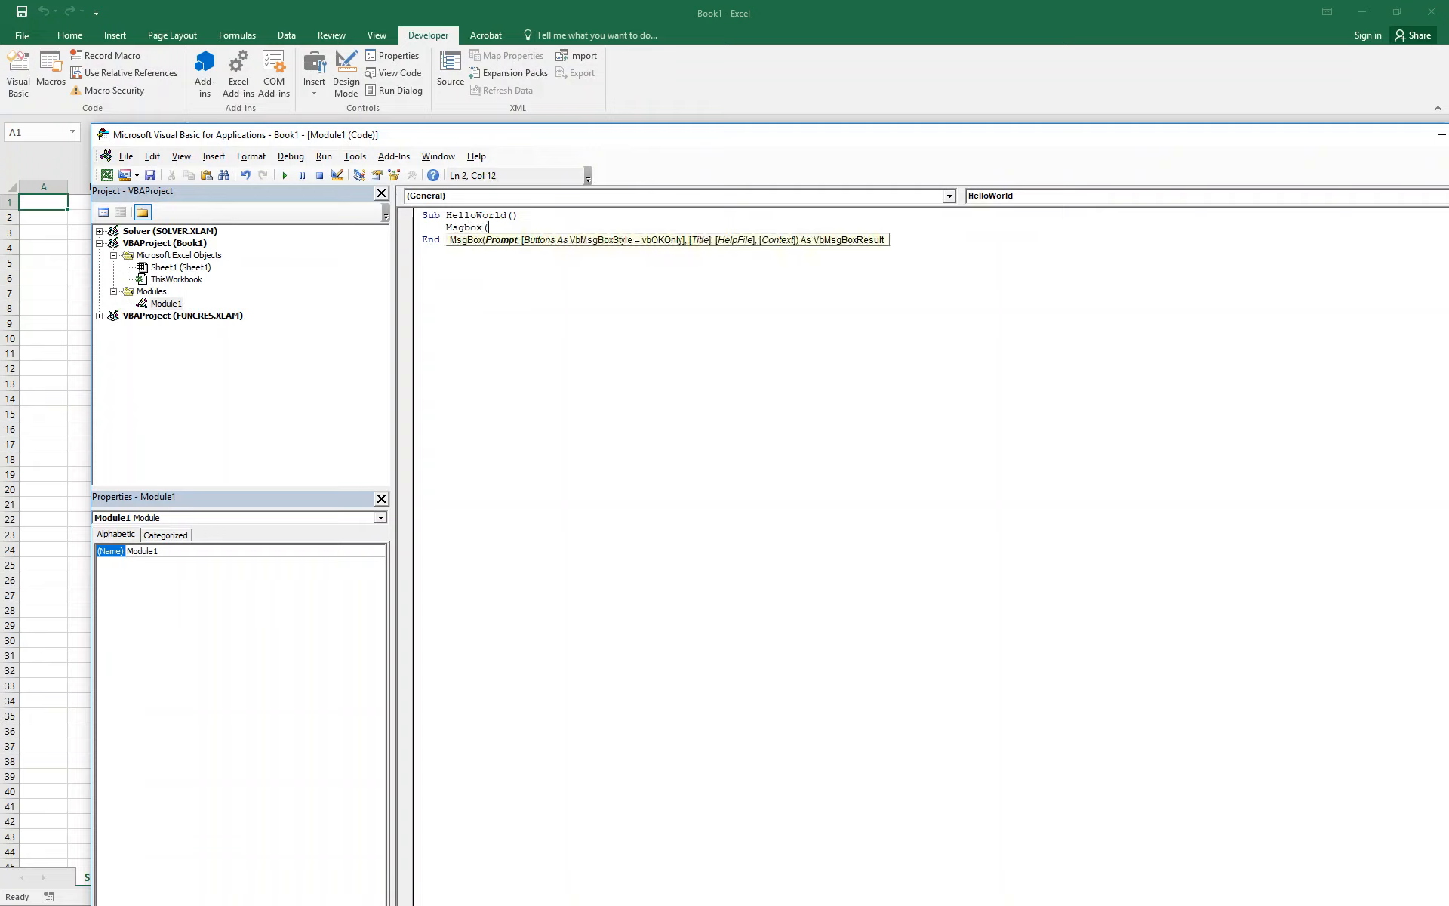
{"action": "type", "text": "\"Hello "}
{"action": "type", "text": "World"}
{"action": "type", "text": "!"}
{"action": "type", "text": "Il"}
{"action": "type", "text": "like "}
{"action": "type", "text": "VBA"}
{"action": "type", "text": ")"}
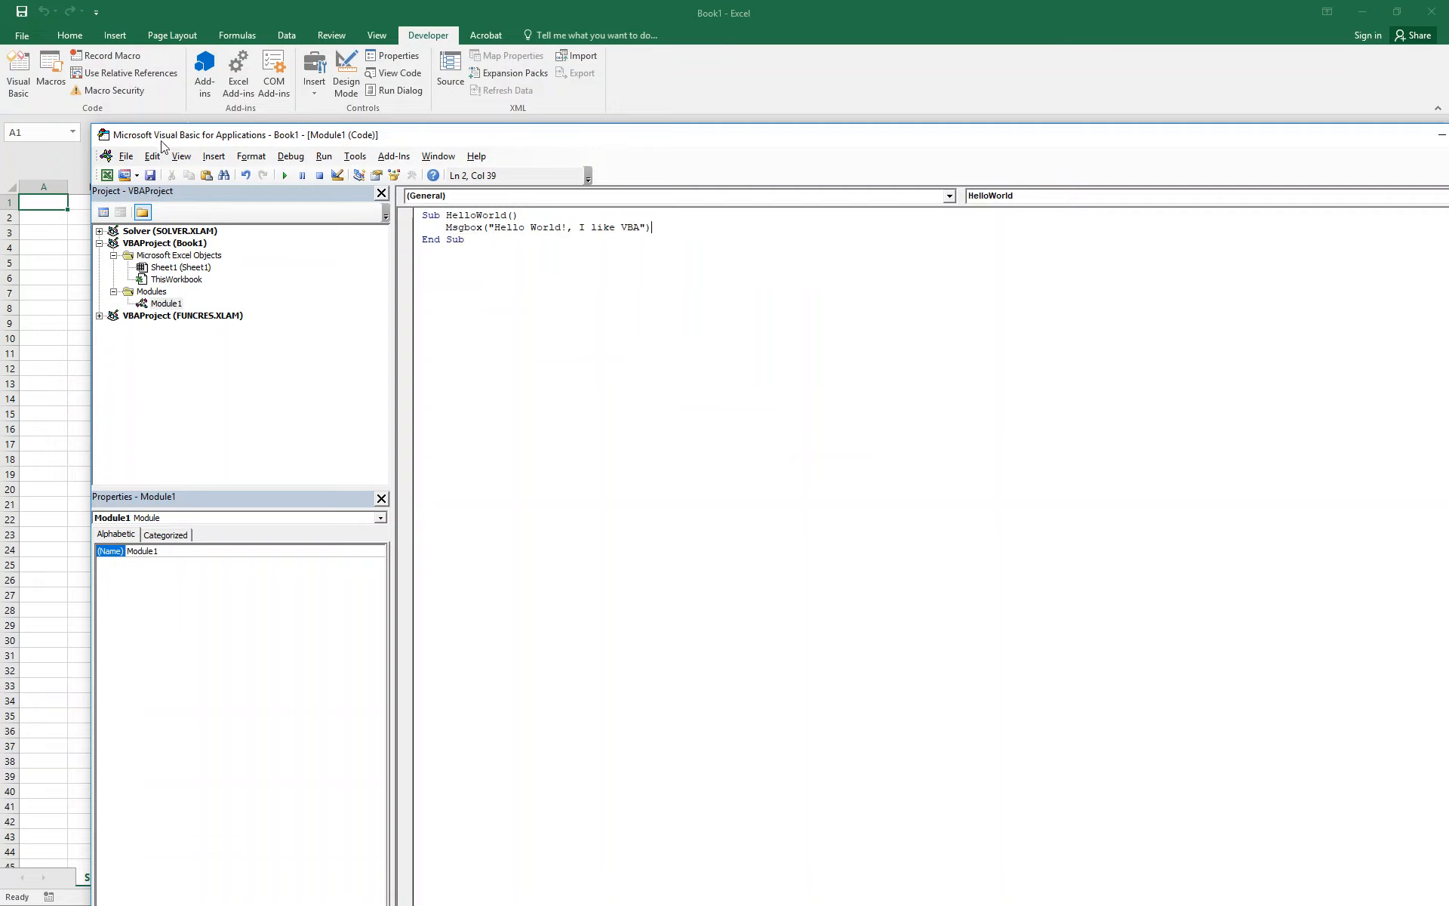
Show the VBA editor's Tools commands with Options available beside the HelloWorld code.
{"action": "left_click", "coordinate": [181, 156]}
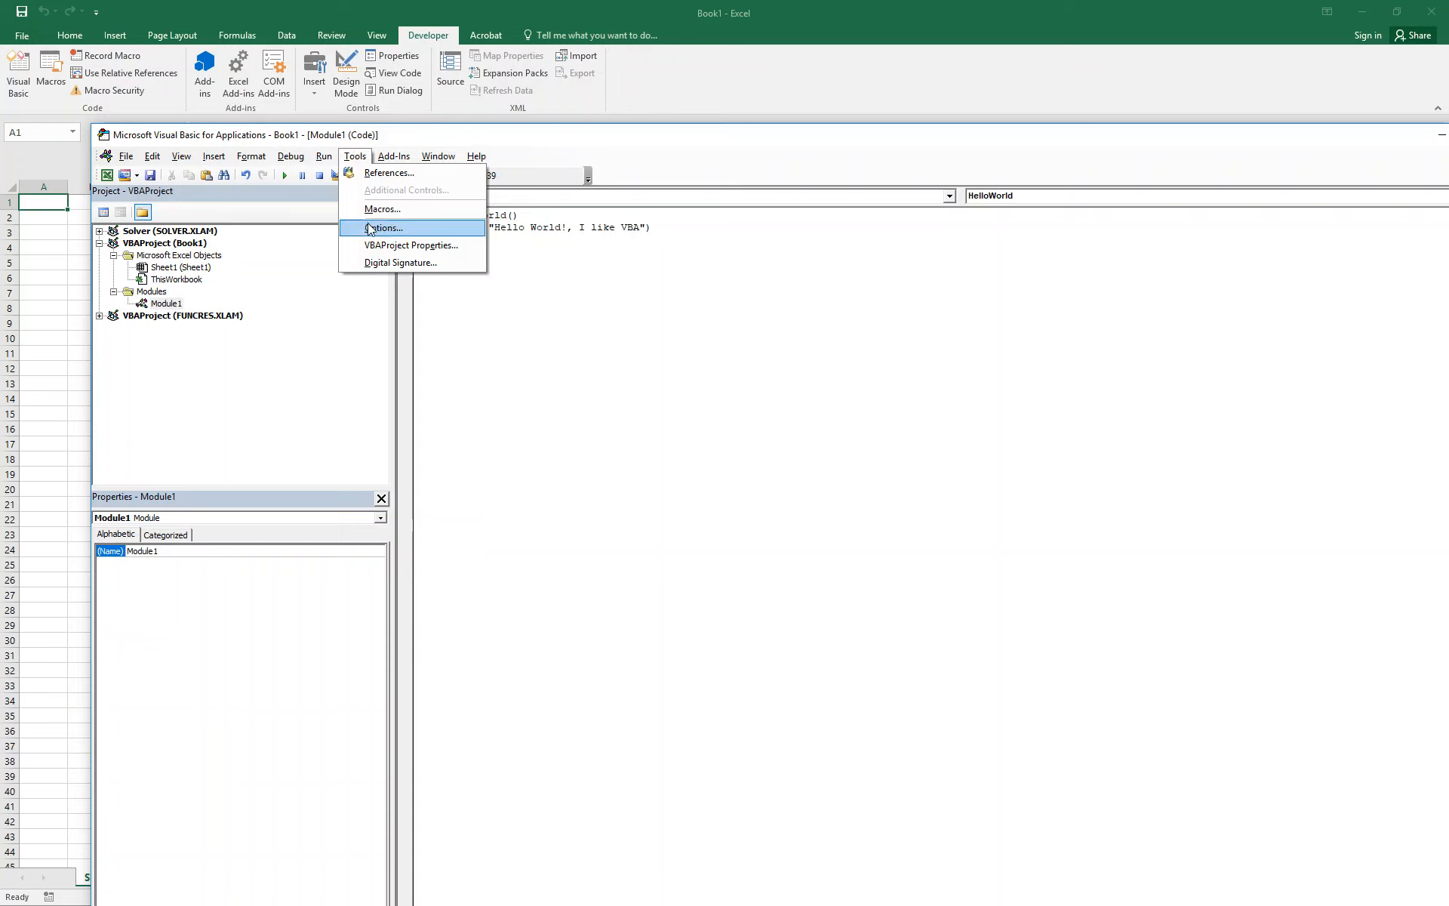
Set the code editor font size to 24 in Options > Editor Format and apply it.
{"action": "left_click", "coordinate": [381, 228]}
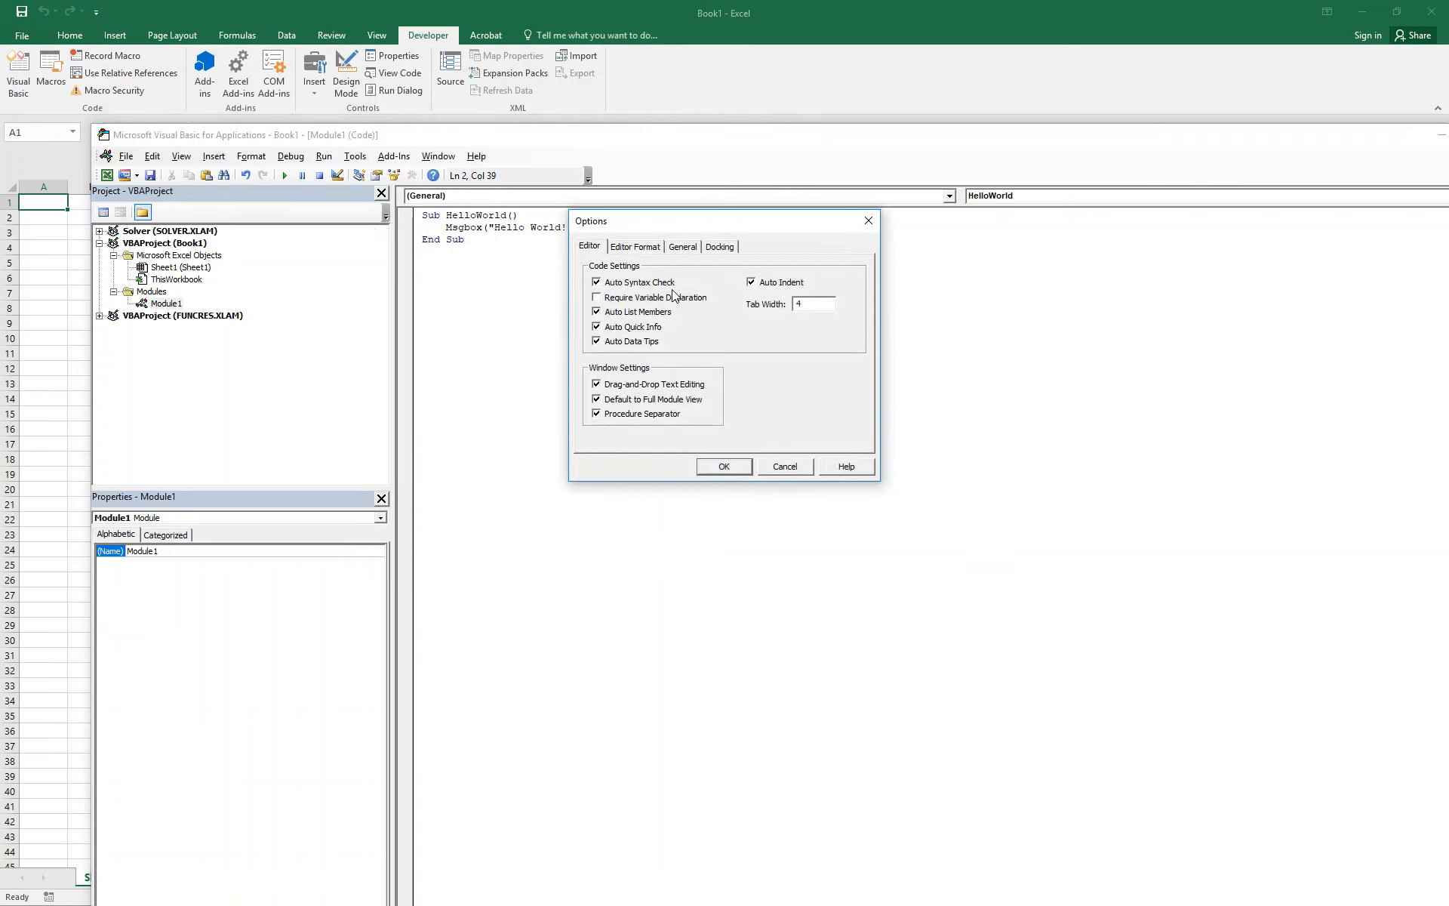
{"action": "left_click", "coordinate": [630, 248]}
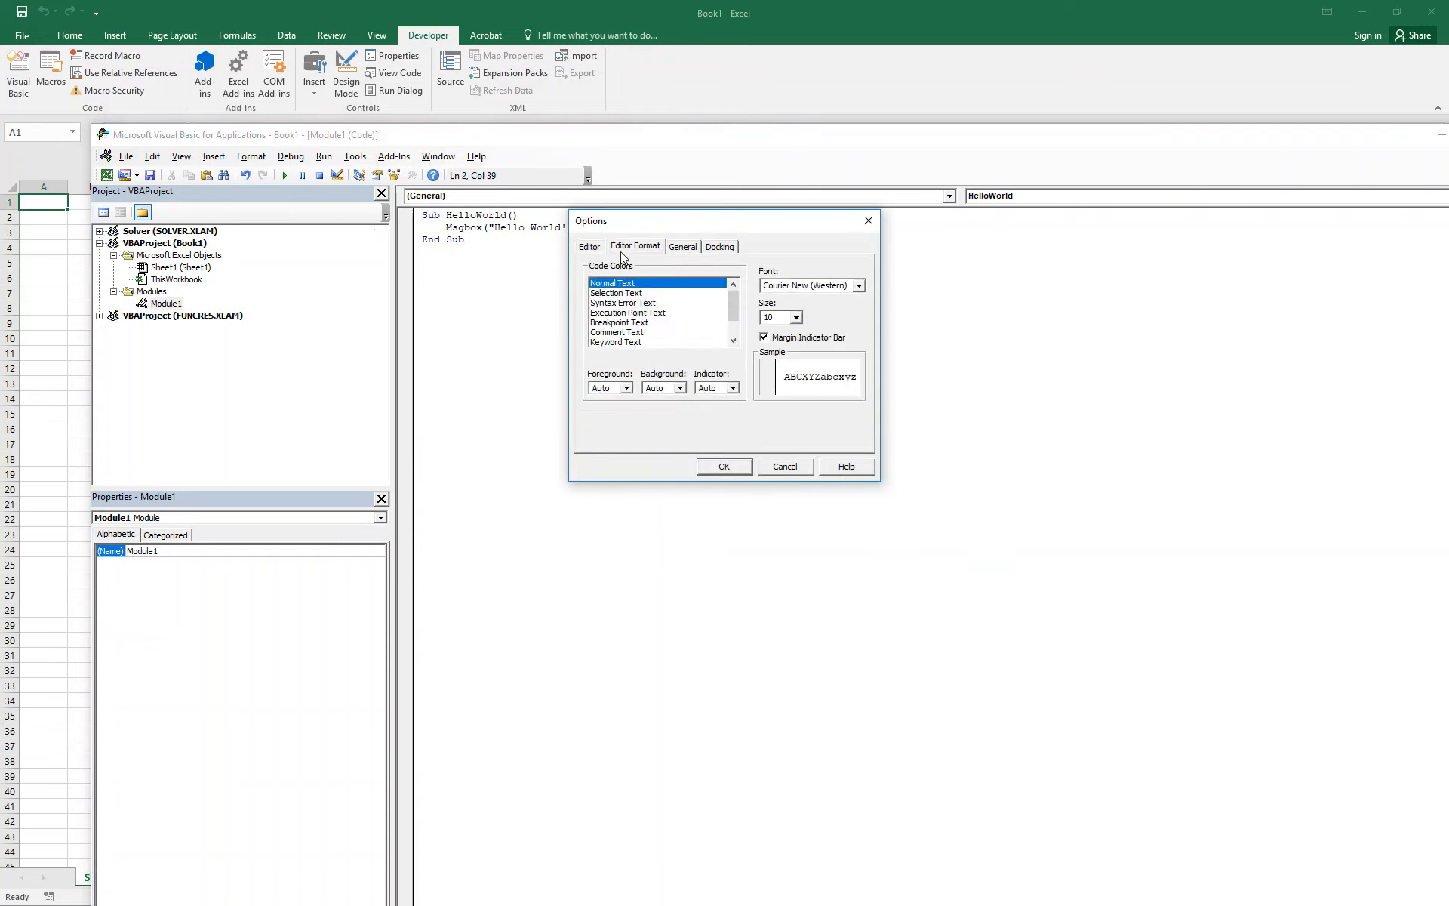
{"action": "left_click", "coordinate": [796, 317]}
{"action": "left_click", "coordinate": [797, 360]}
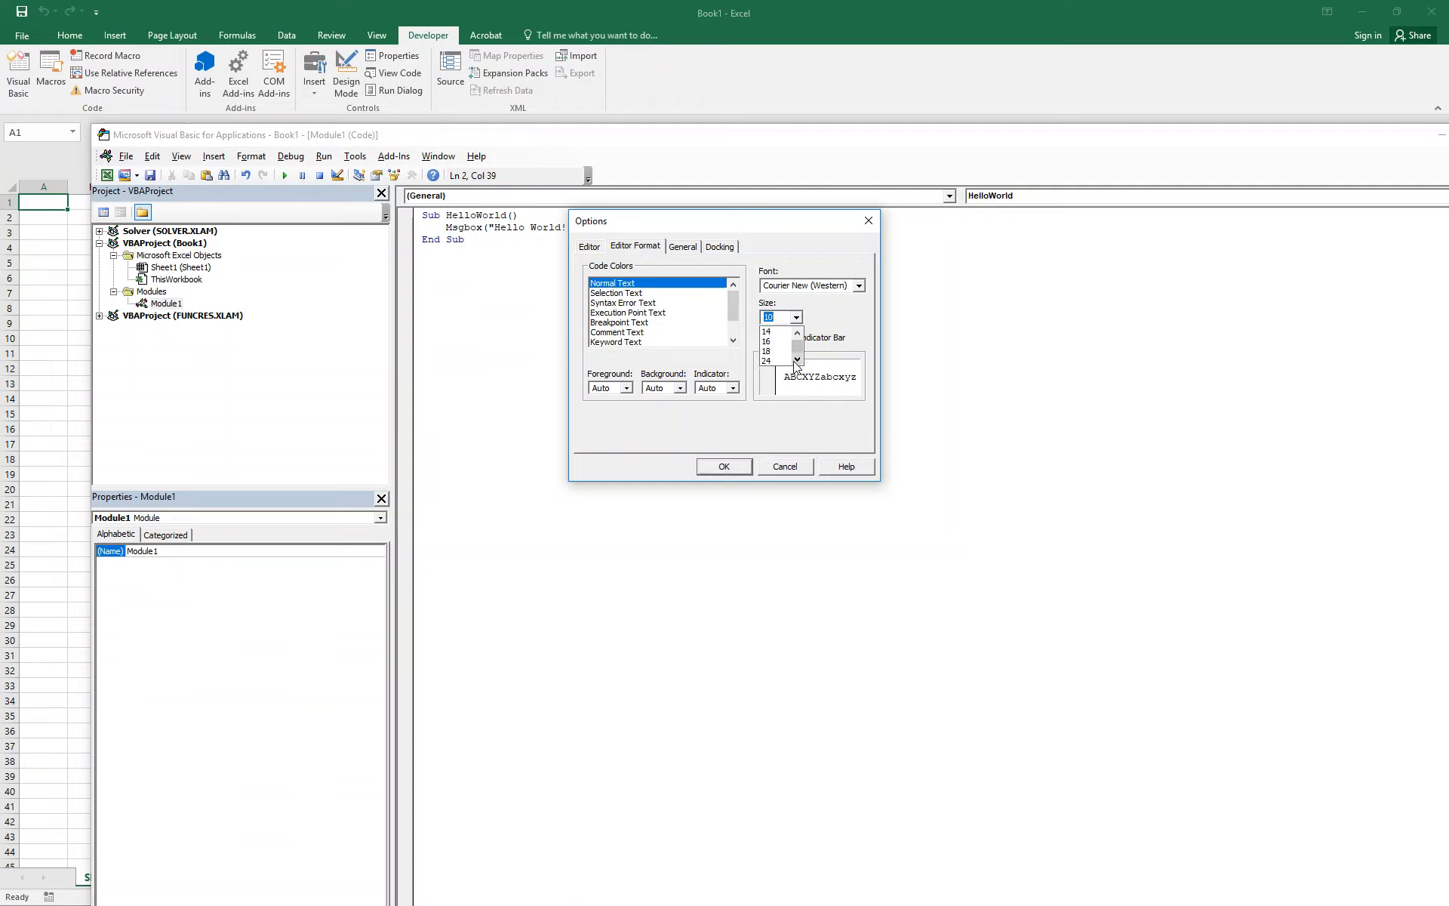
{"action": "left_click", "coordinate": [766, 361]}
{"action": "left_click", "coordinate": [724, 467]}
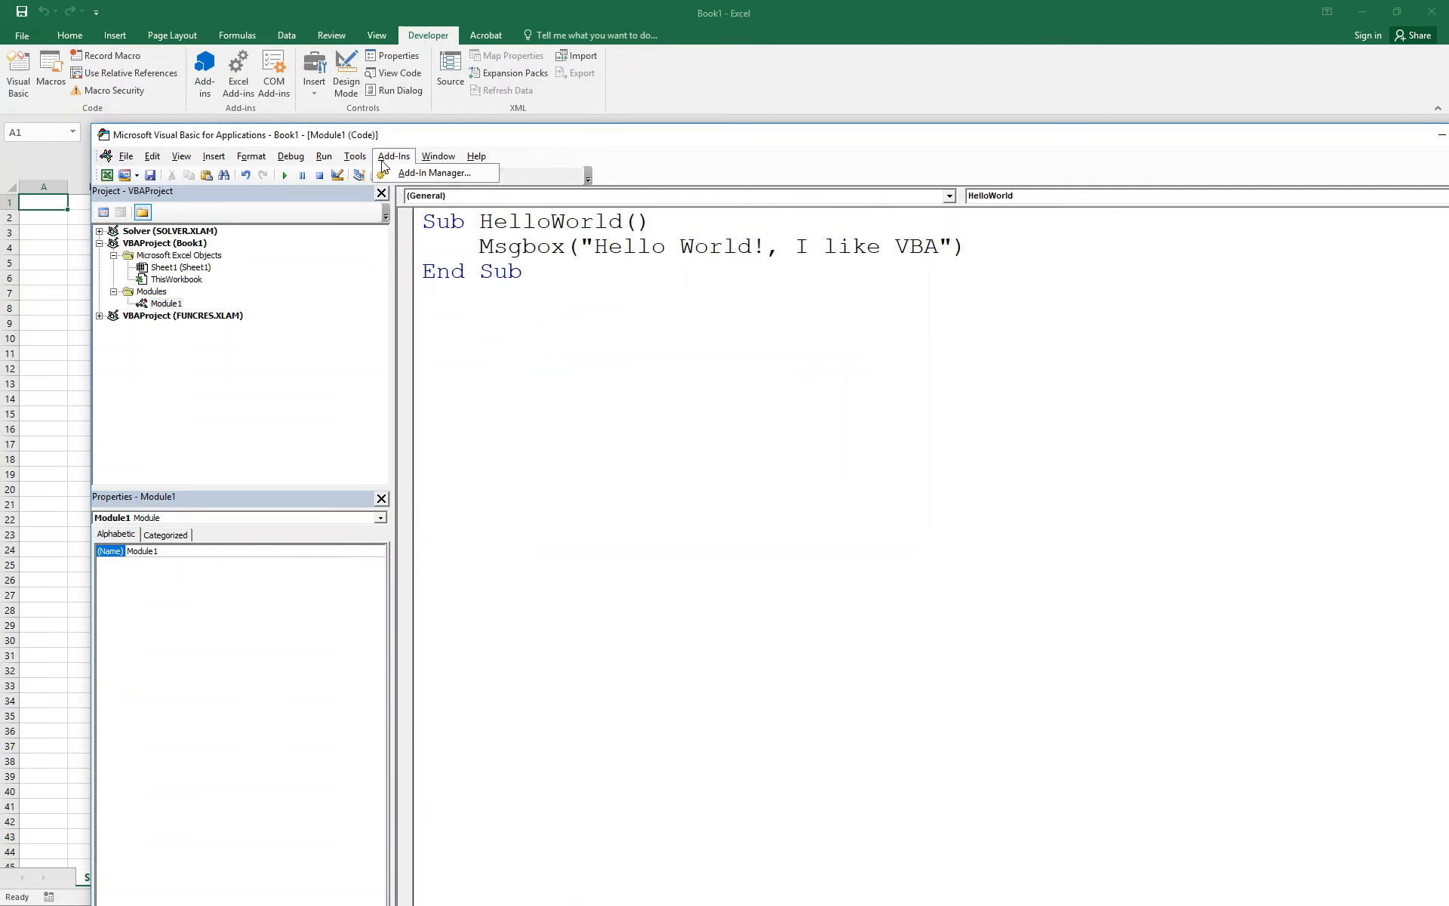
Revisit Editor Format in Options and adjust the code font size again, confirming the change.
{"action": "left_click", "coordinate": [354, 156]}
{"action": "left_click", "coordinate": [384, 228]}
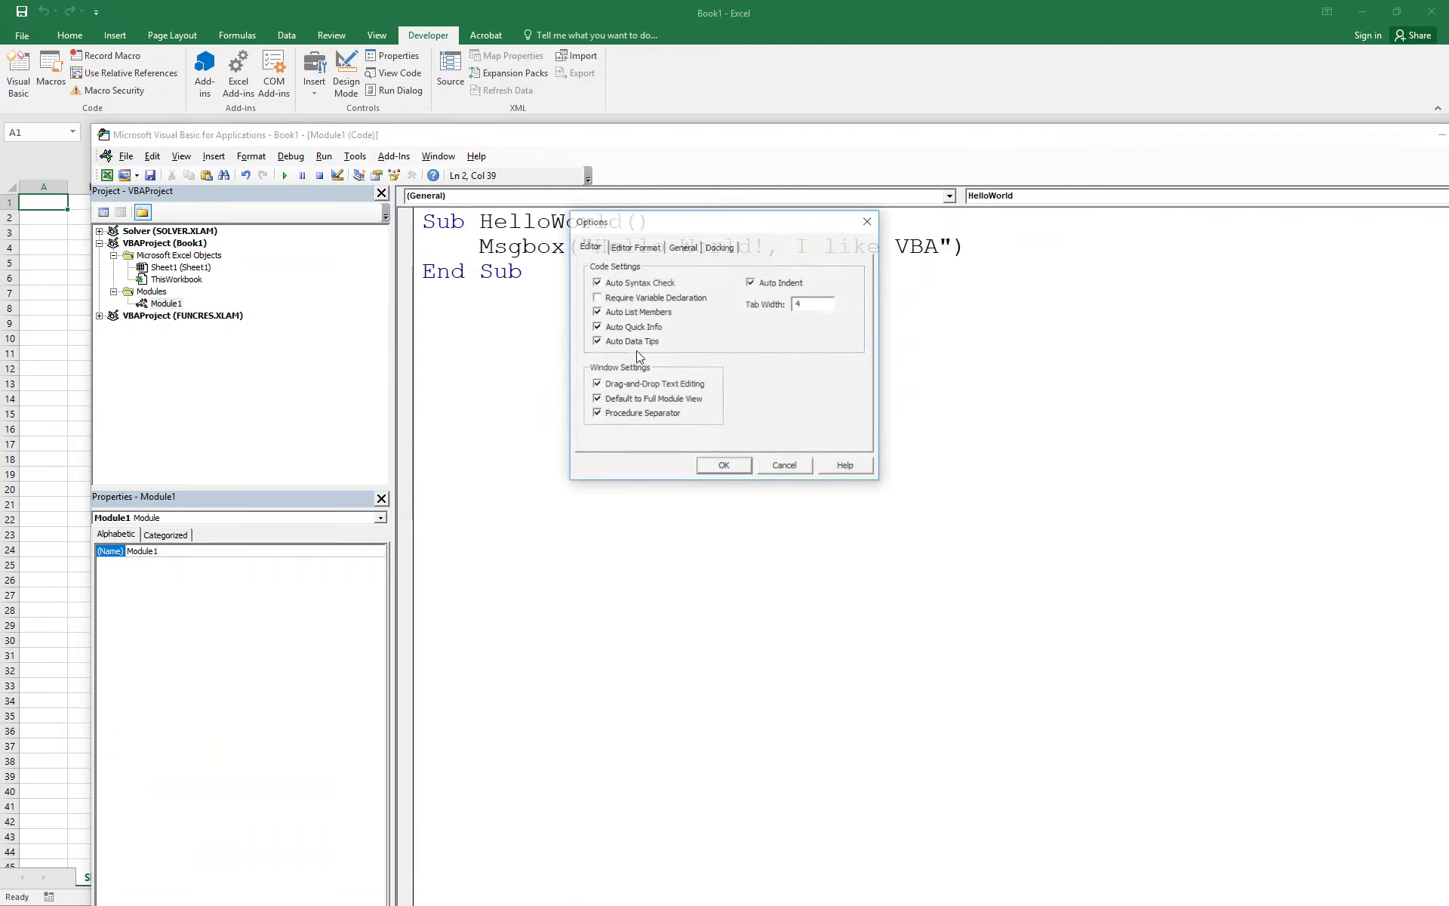
{"action": "left_click", "coordinate": [636, 247]}
{"action": "left_click", "coordinate": [795, 318]}
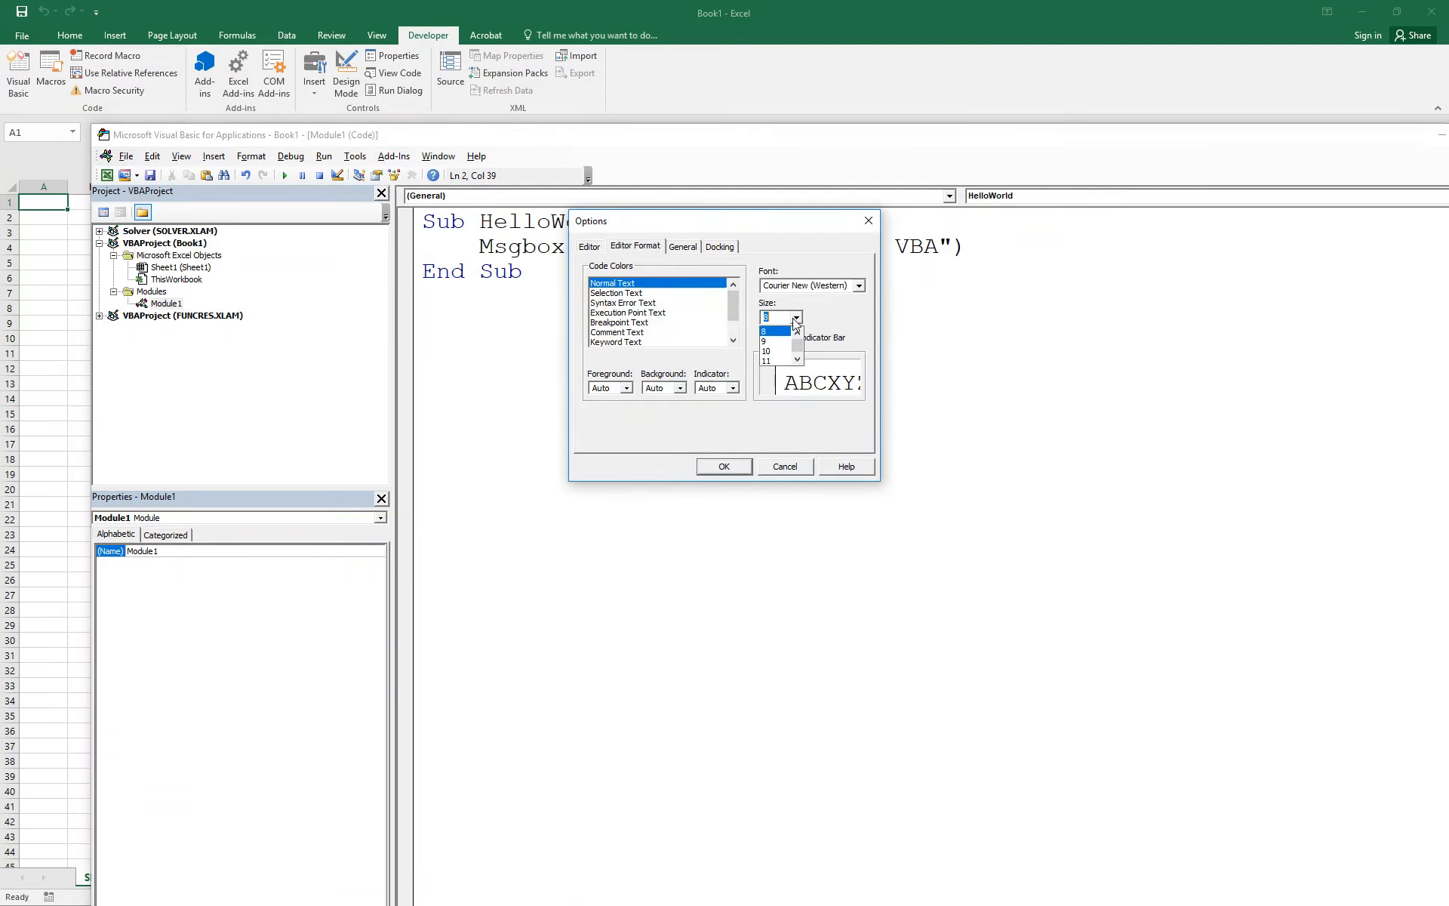
{"action": "left_click_drag", "start_coordinate": [797, 330], "coordinate": [798, 349]}
{"action": "left_click", "coordinate": [769, 351]}
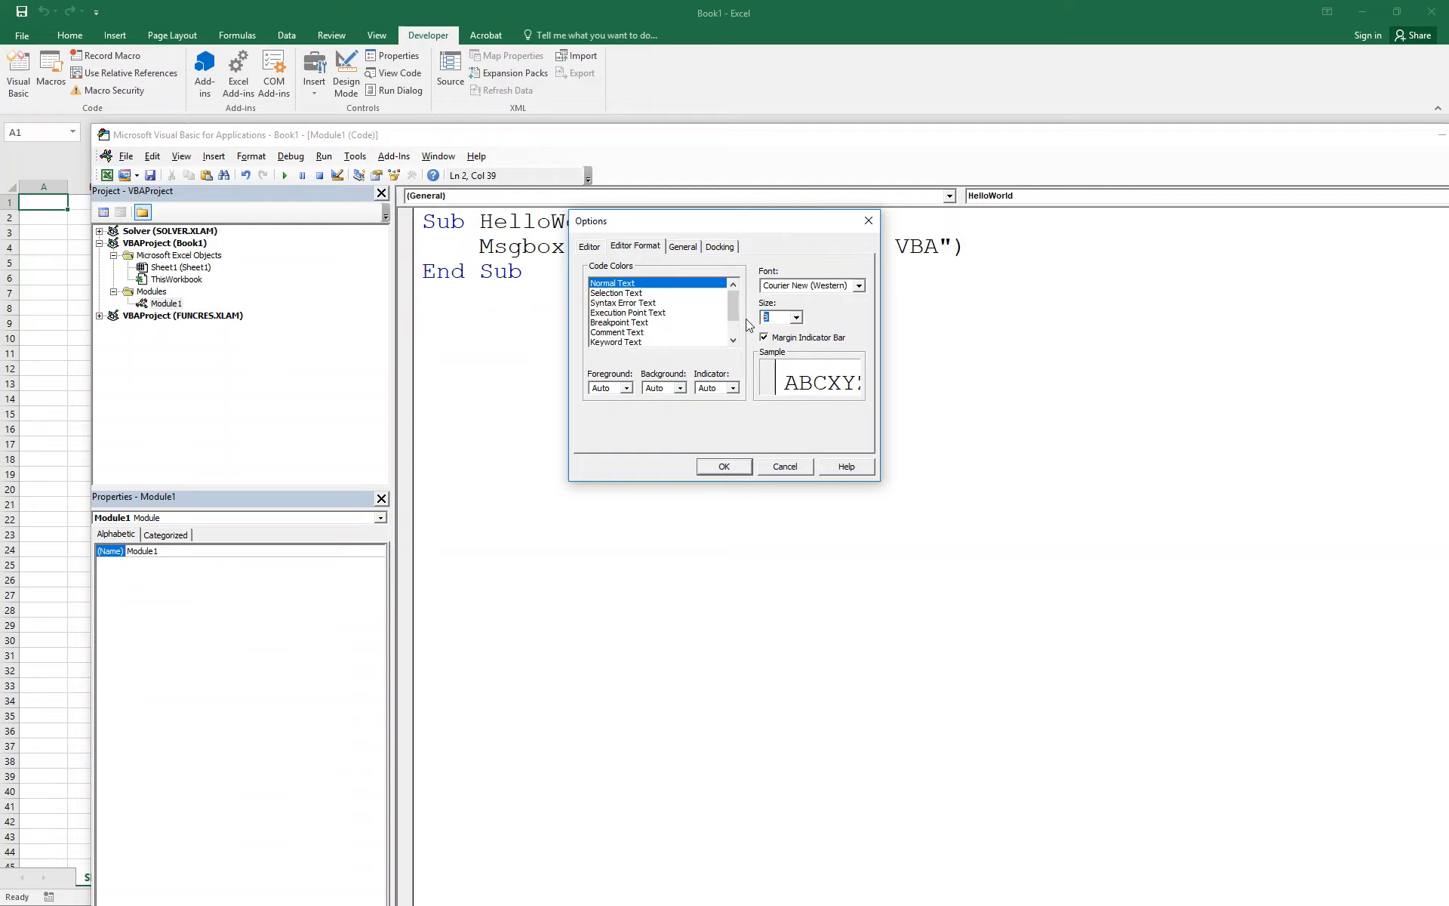
{"action": "type", "text": "47"}
{"action": "key", "text": "Return"}
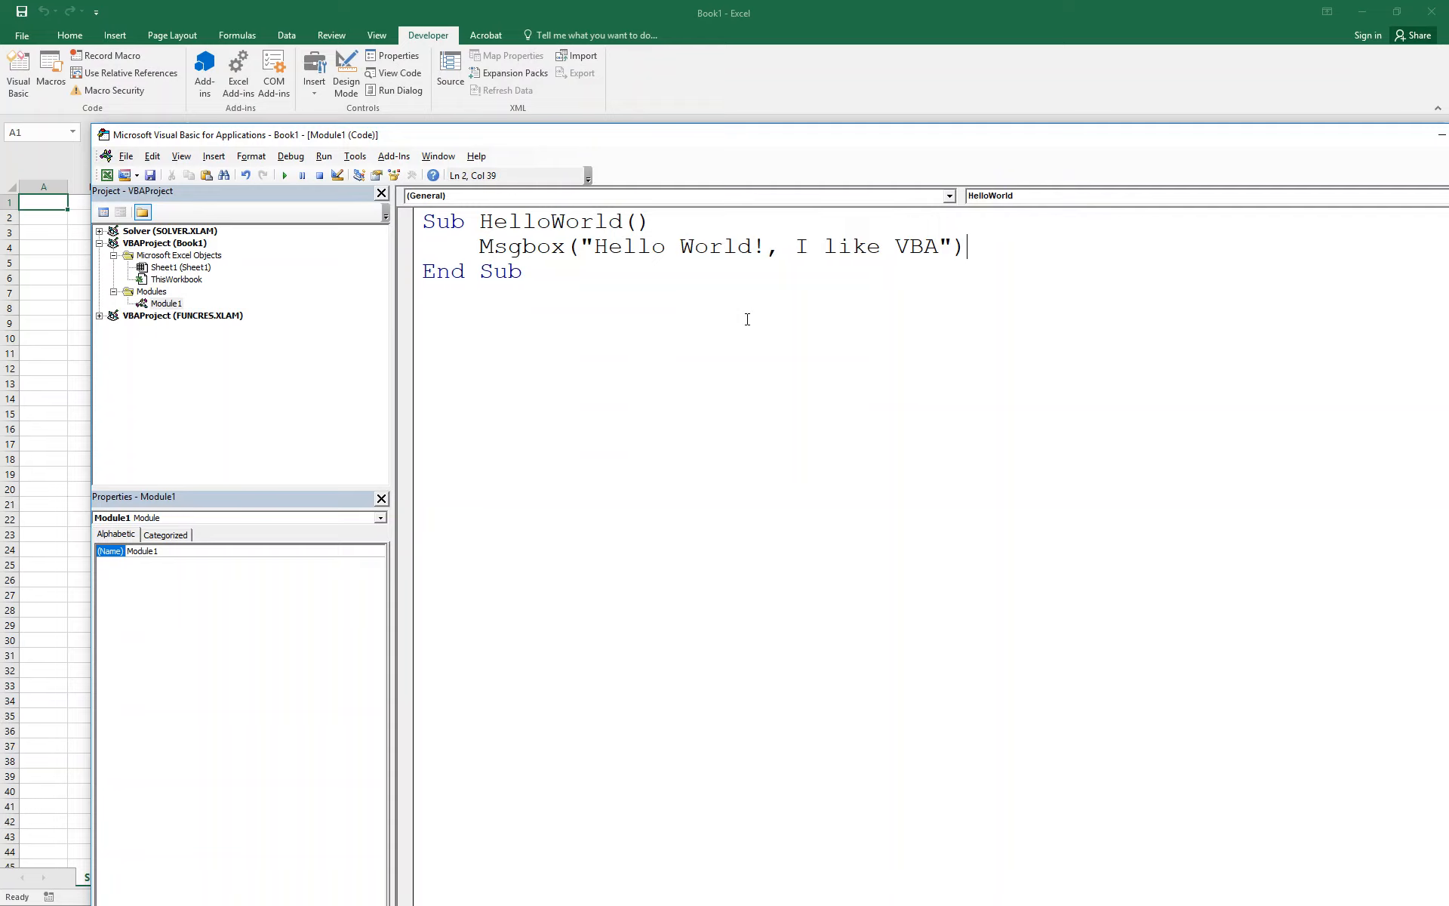
Run the HelloWorld macro and dismiss its 'Hello World!, I like VBA' message box.
{"action": "left_click_drag", "start_coordinate": [544, 297], "coordinate": [453, 223]}
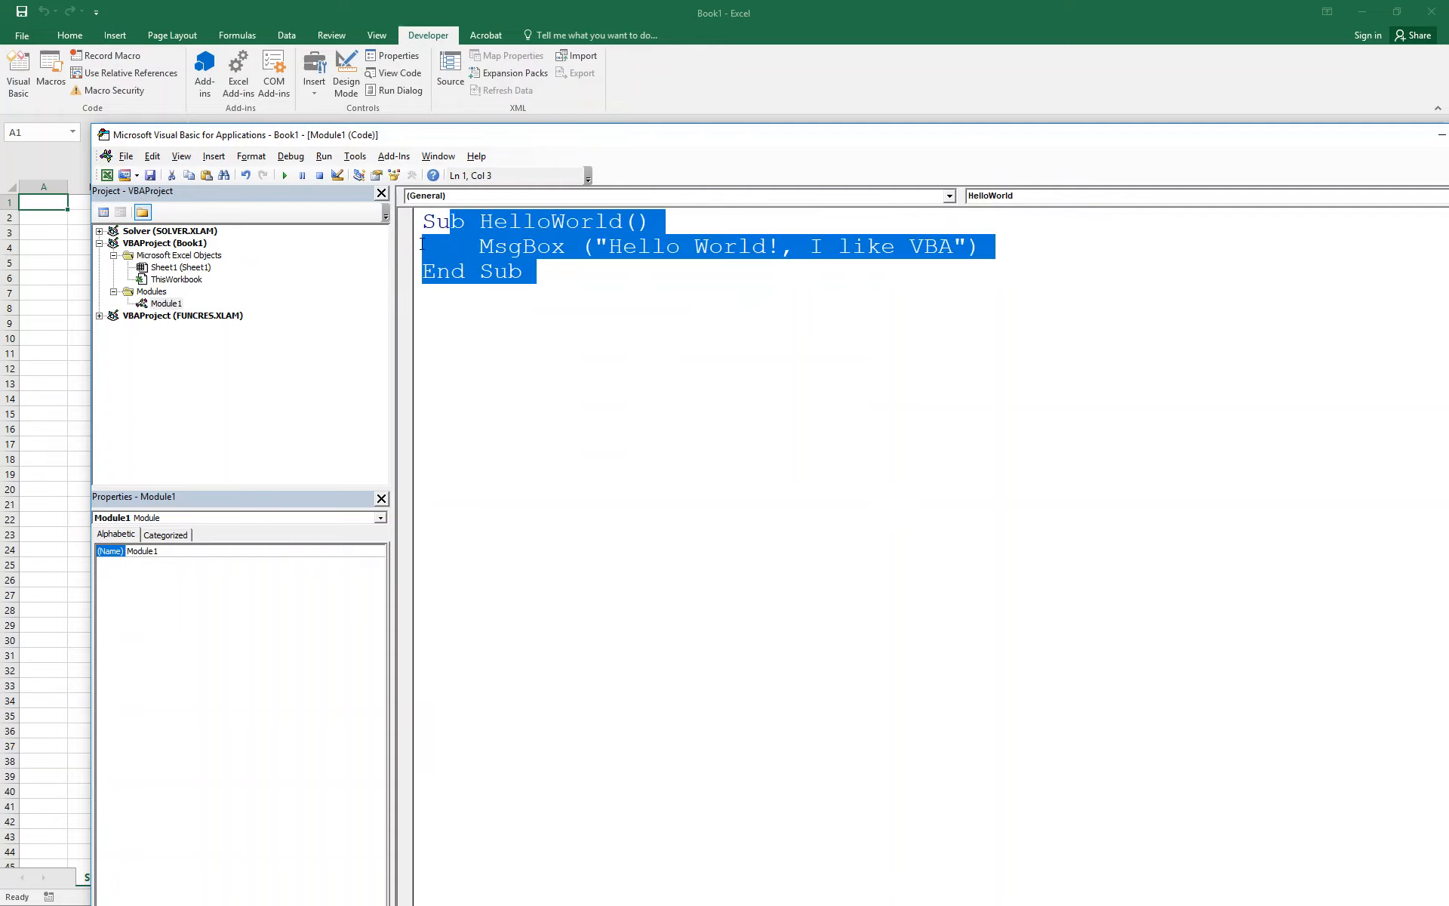
{"action": "left_click", "coordinate": [566, 300]}
{"action": "left_click_drag", "start_coordinate": [566, 300], "coordinate": [421, 222]}
{"action": "left_click", "coordinate": [522, 283]}
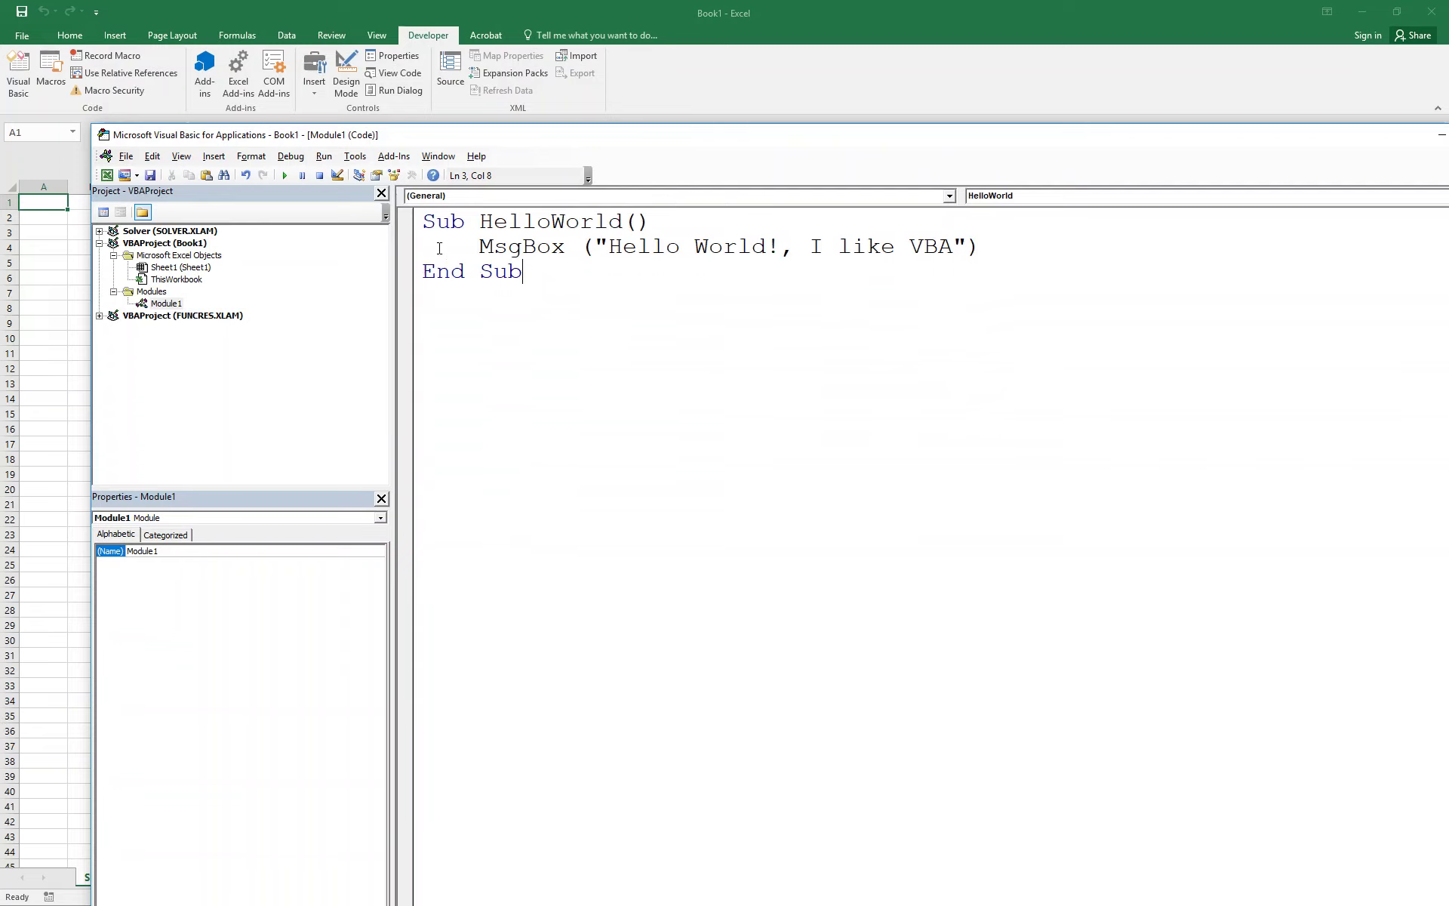
{"action": "left_click", "coordinate": [286, 176]}
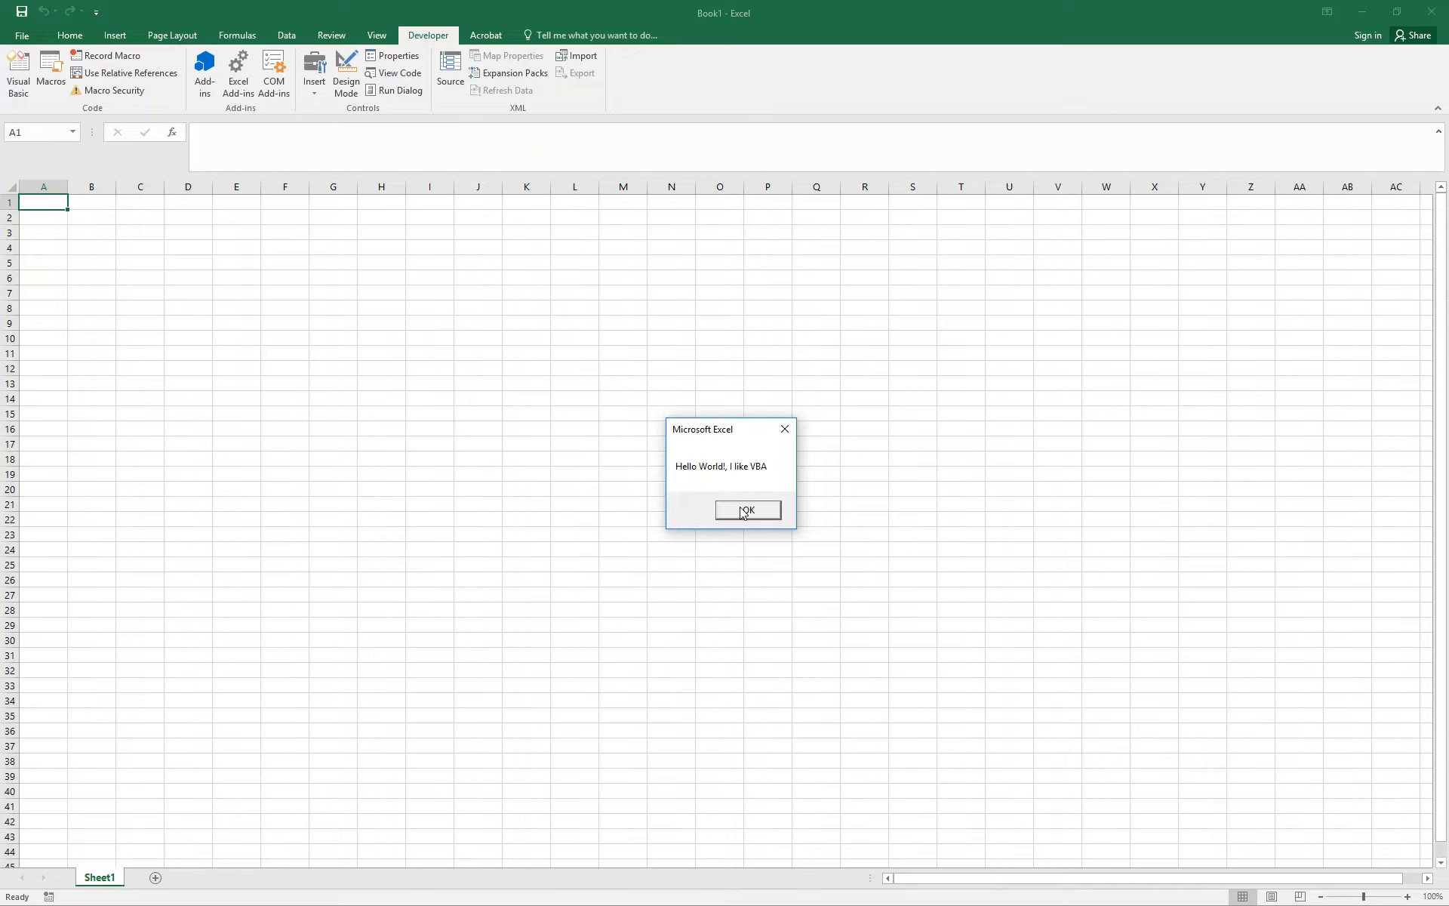
{"action": "left_click", "coordinate": [741, 511]}
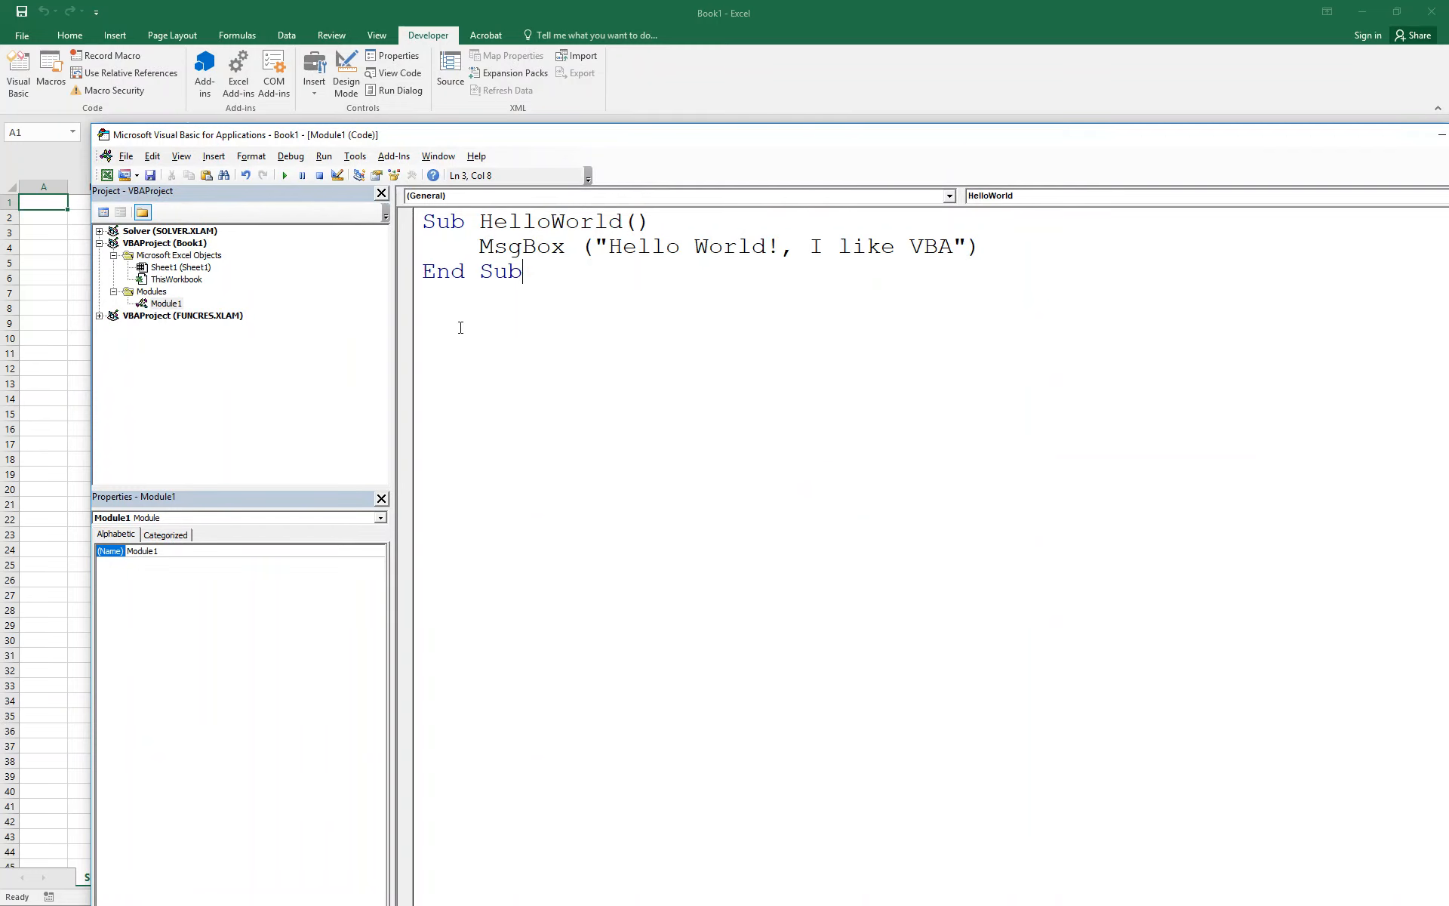
Run HelloWorld once more with F5 and close the message to return to the code.
{"action": "key", "text": "F5"}
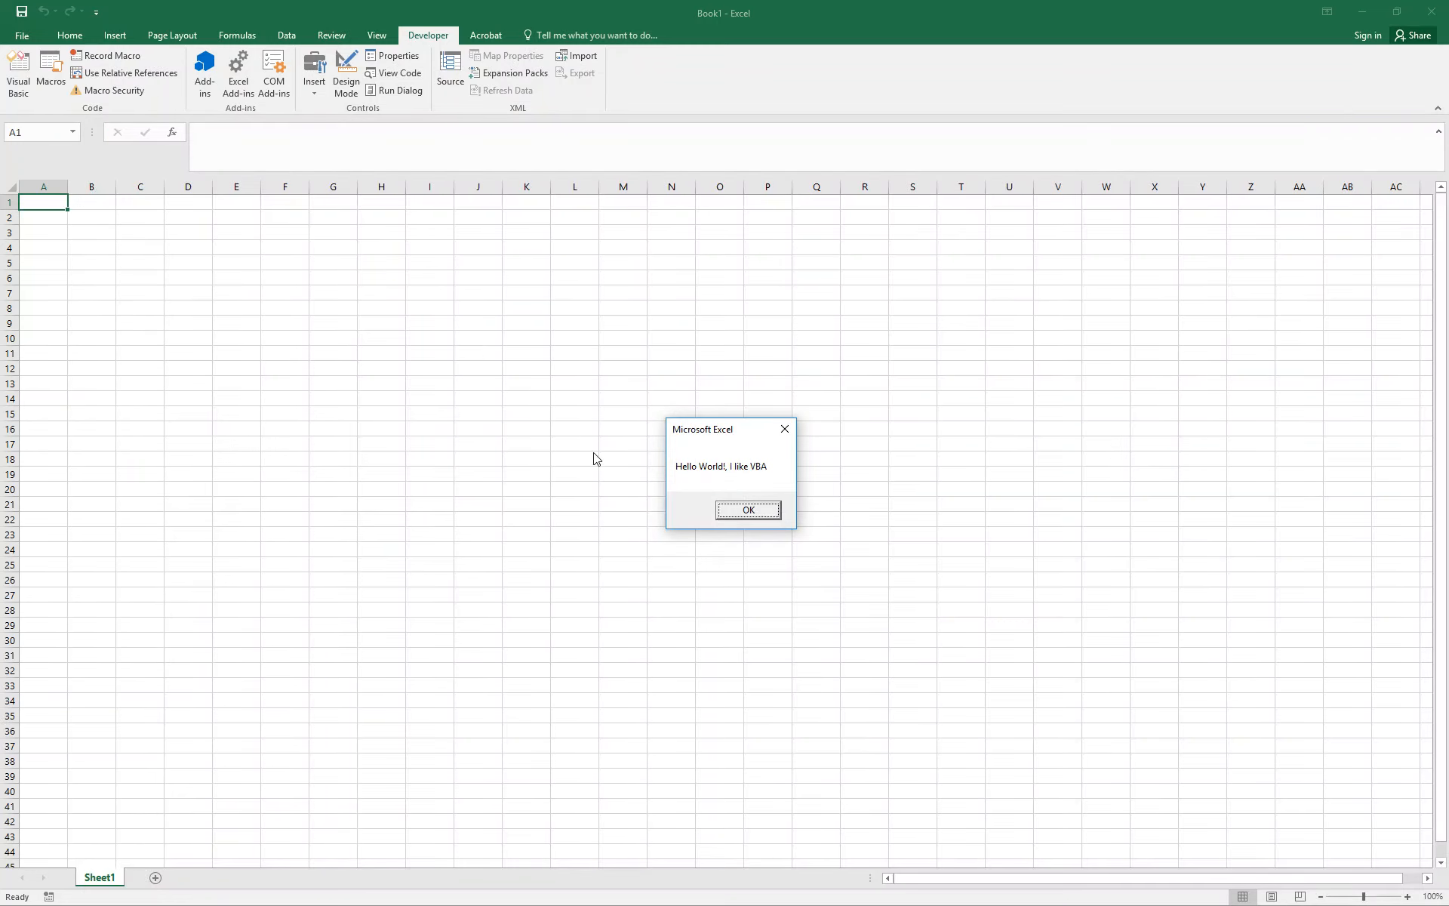
{"action": "left_click", "coordinate": [741, 510]}
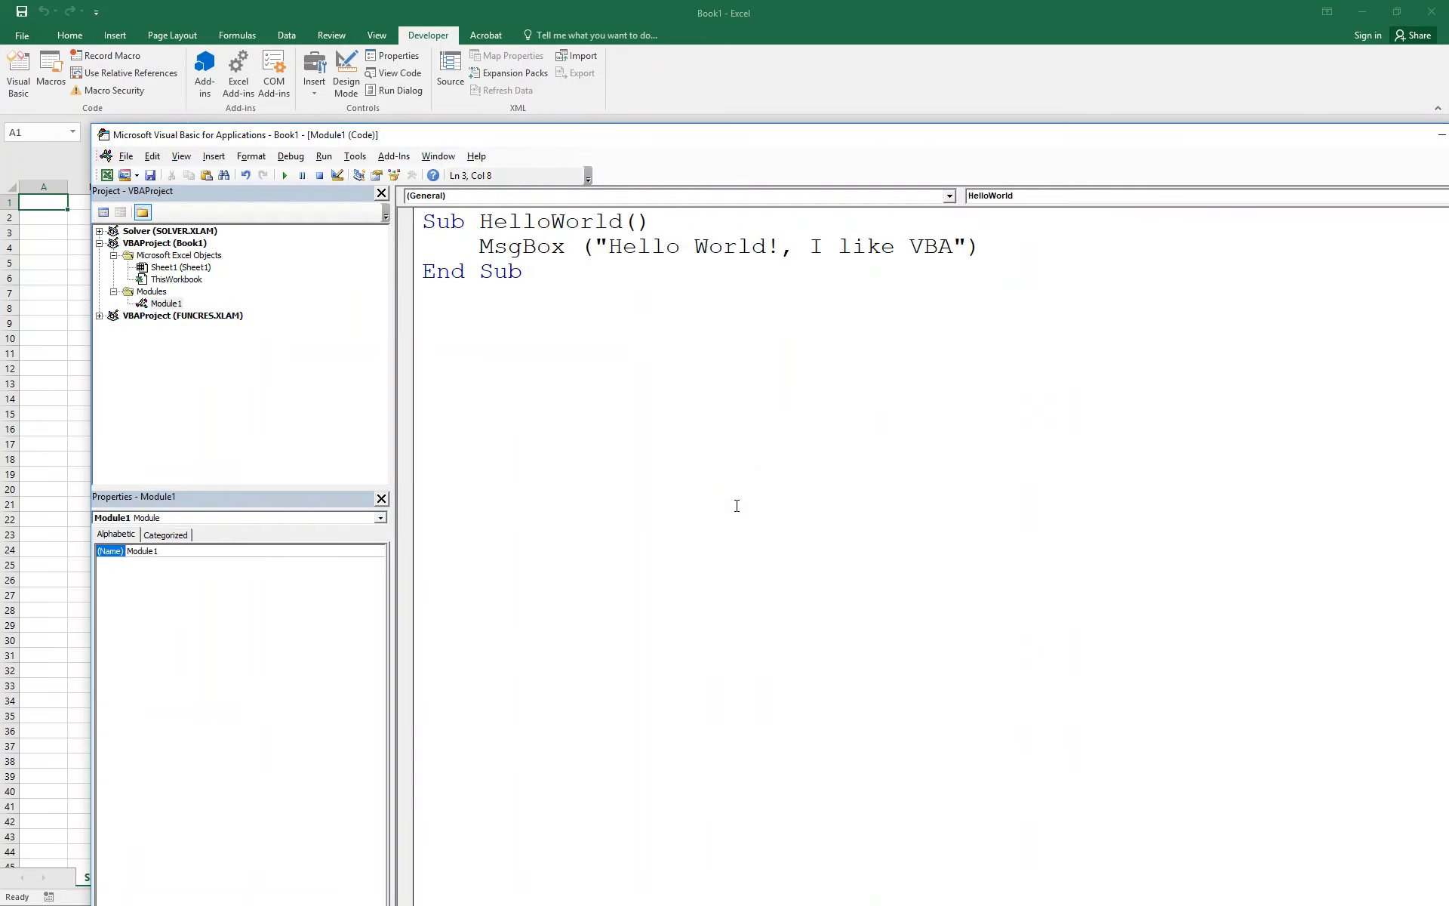